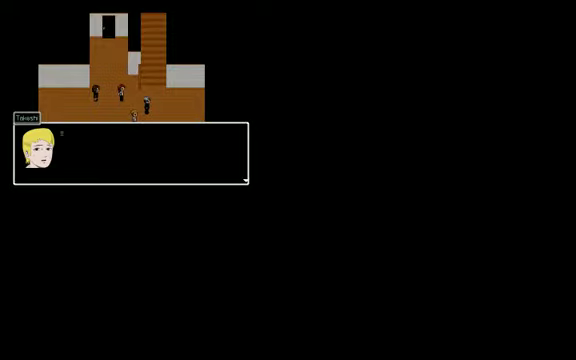
- Dismiss Takeshi's dialog to return to the entrance hall map
{"action": "key", "text": "Return"}
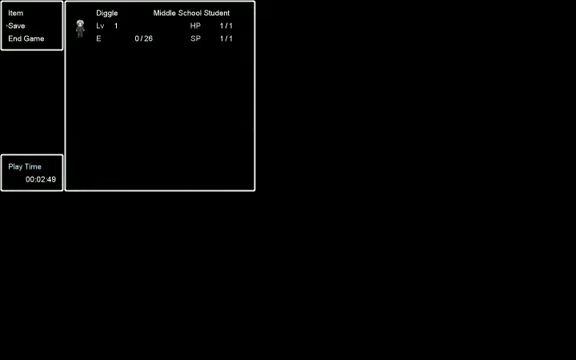
- Back out of the save list and menu, then bring the save file list up again
{"action": "key", "text": "Escape"}
{"action": "key", "text": "Escape"}
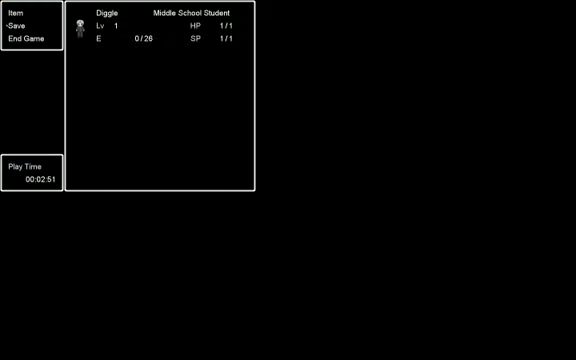
{"action": "key", "text": "Return"}
{"action": "key", "text": "Escape"}
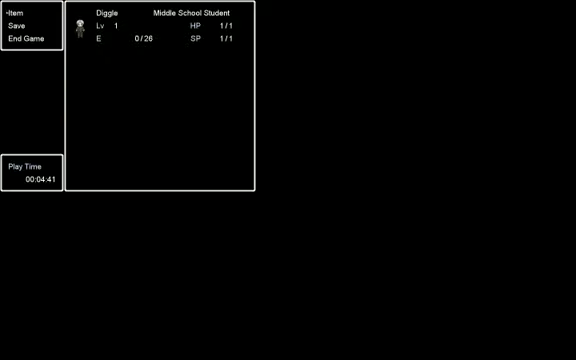
- Choose Save in the pause menu to bring up the save-file list
{"action": "key", "text": "Down"}
{"action": "key", "text": "Return"}
{"action": "key", "text": "Escape"}
- Bring up the save file list, showing File1's 00:09:48 save
{"action": "key", "text": "Return"}
{"action": "key", "text": "Escape"}
{"action": "key", "text": "Return"}
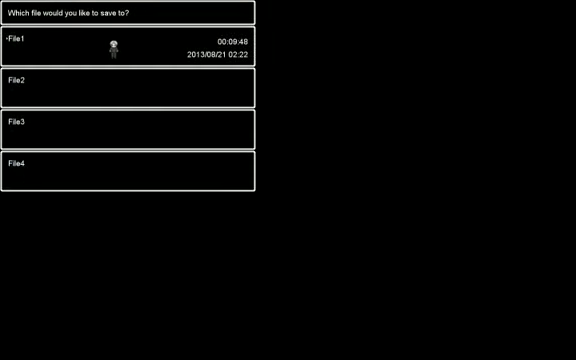